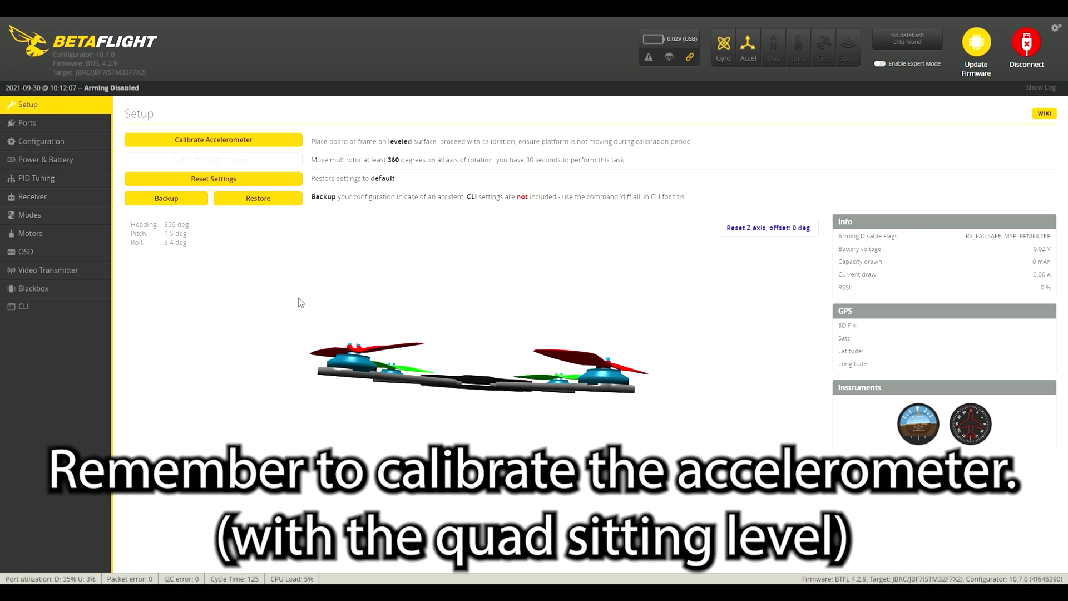
# Review the serial port assignments and the full Configuration page, from mixer and ESC features to receiver, GPS, Dshot beacon and beeper settings.
pyautogui.click(69, 127)
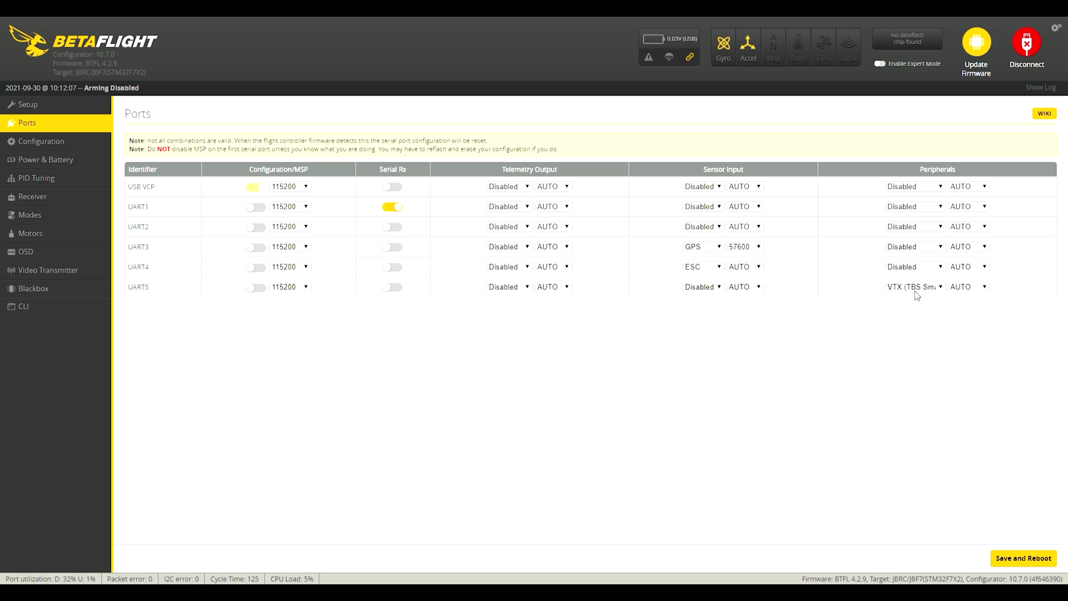
pyautogui.click(80, 144)
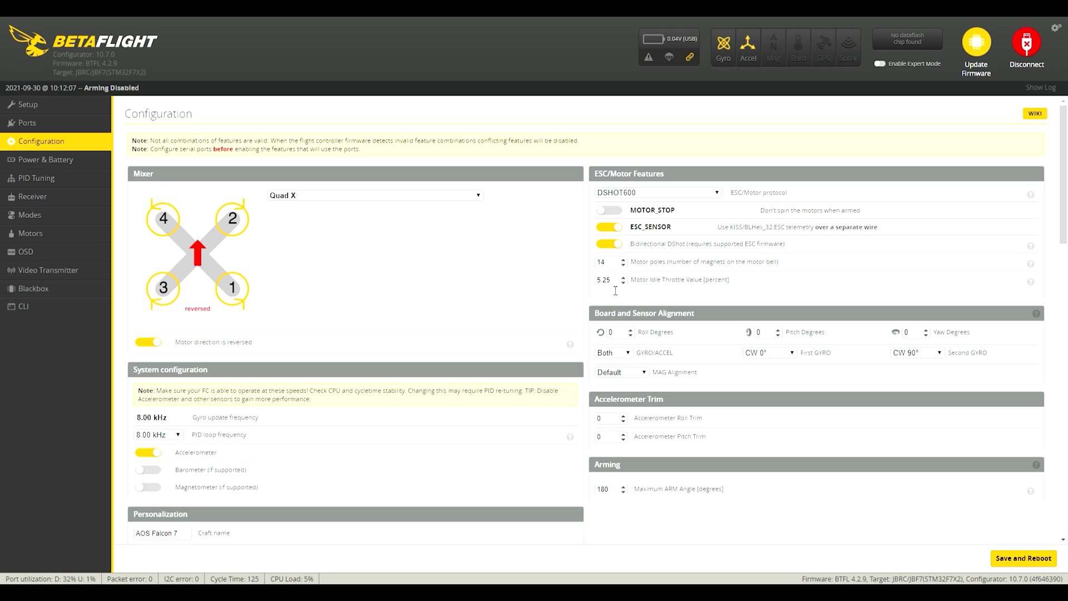
pyautogui.scroll(-2, 406, 413)
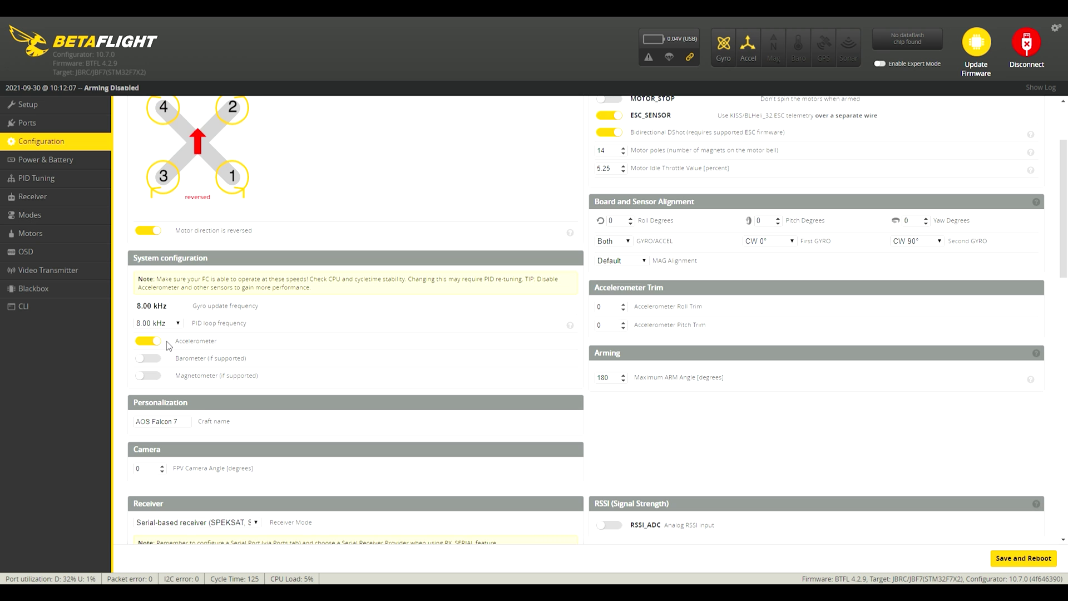
pyautogui.scroll(-1, 352, 332)
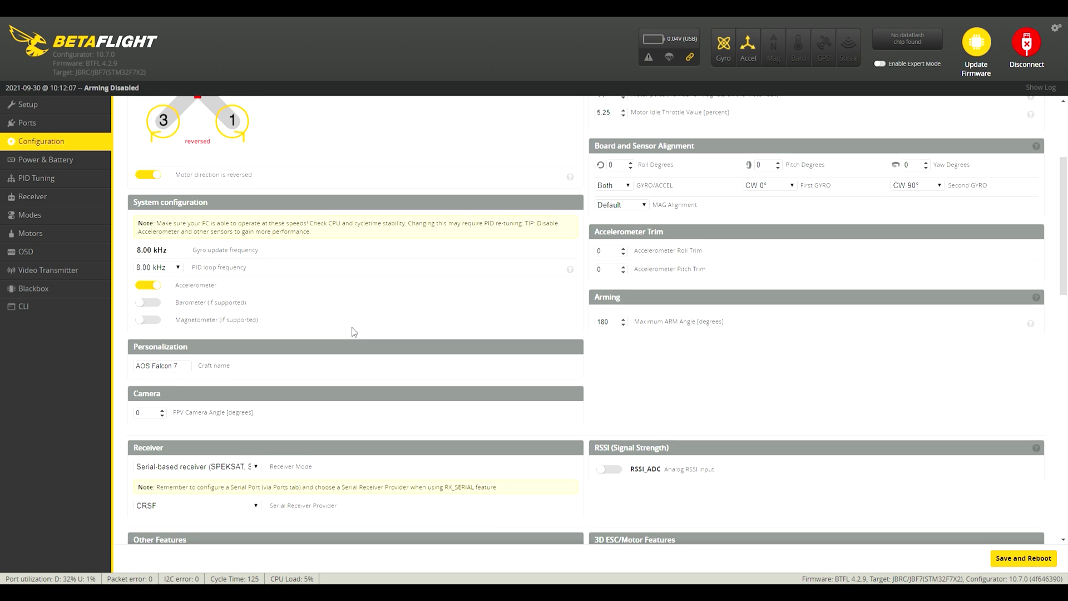
pyautogui.scroll(-1, 503, 271)
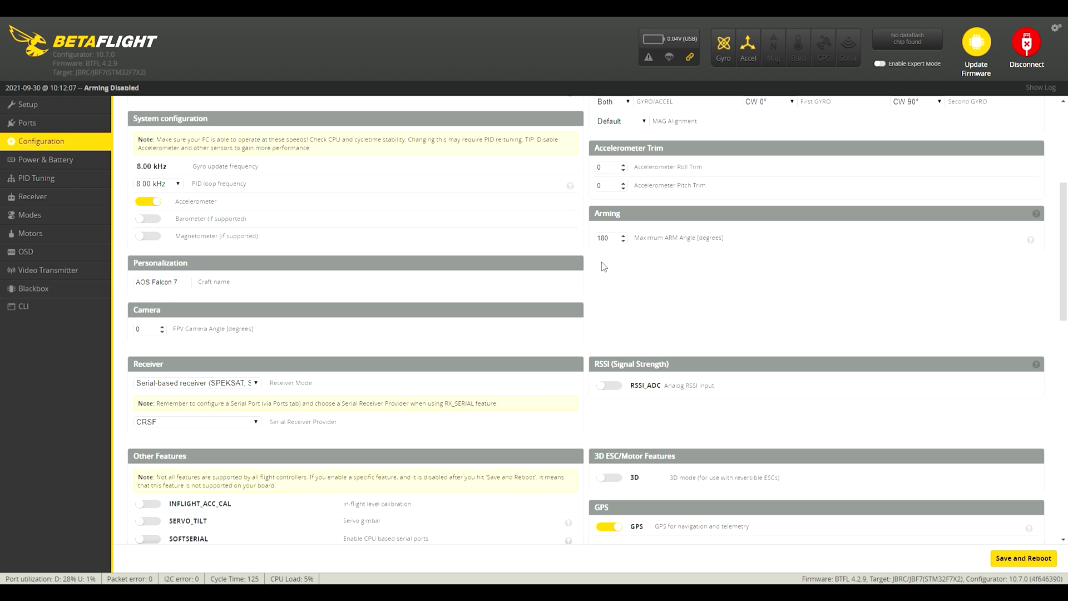
pyautogui.scroll(-1, 643, 296)
pyautogui.scroll(-1, 643, 296)
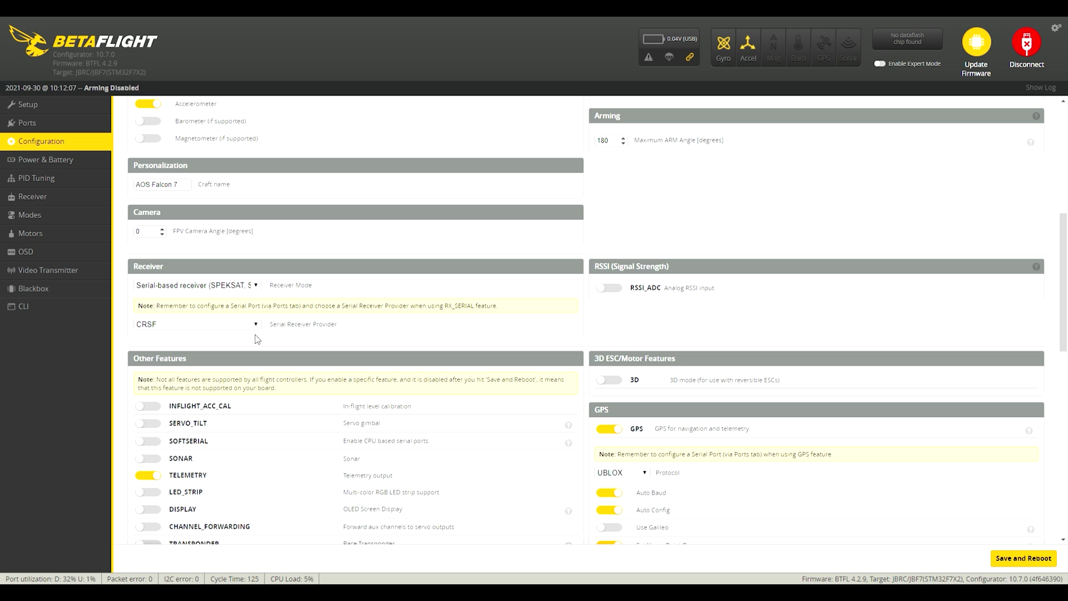
pyautogui.scroll(-3, 424, 325)
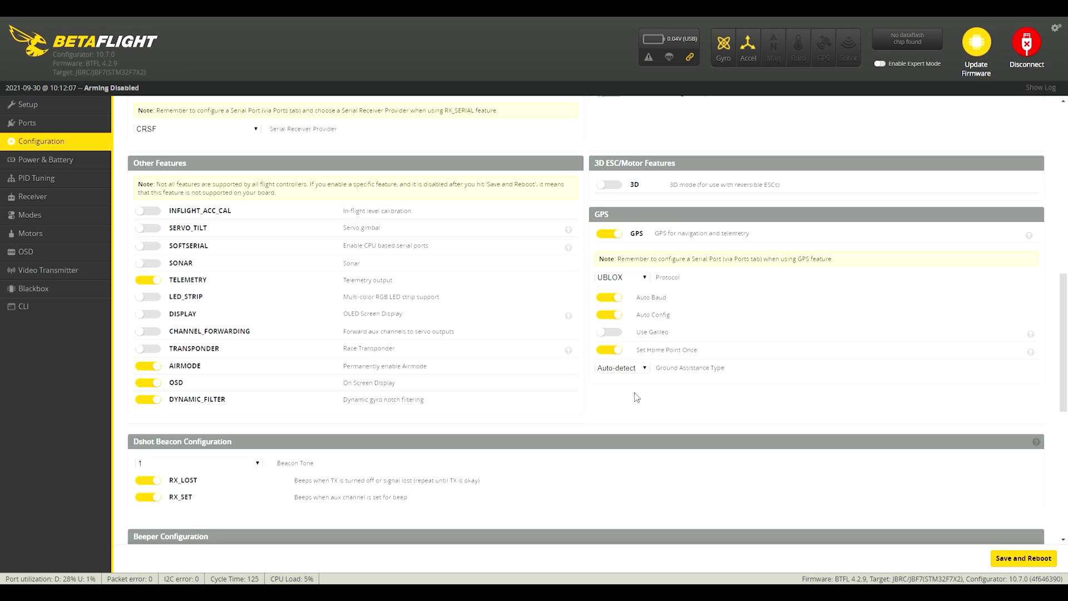
pyautogui.scroll(-7, 613, 283)
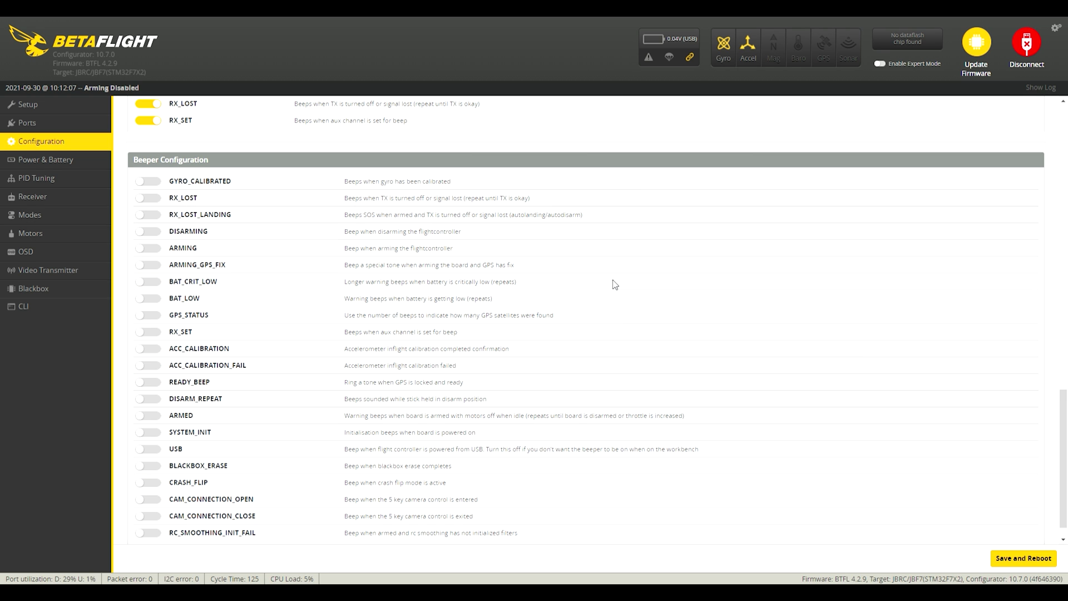
pyautogui.scroll(3, 439, 490)
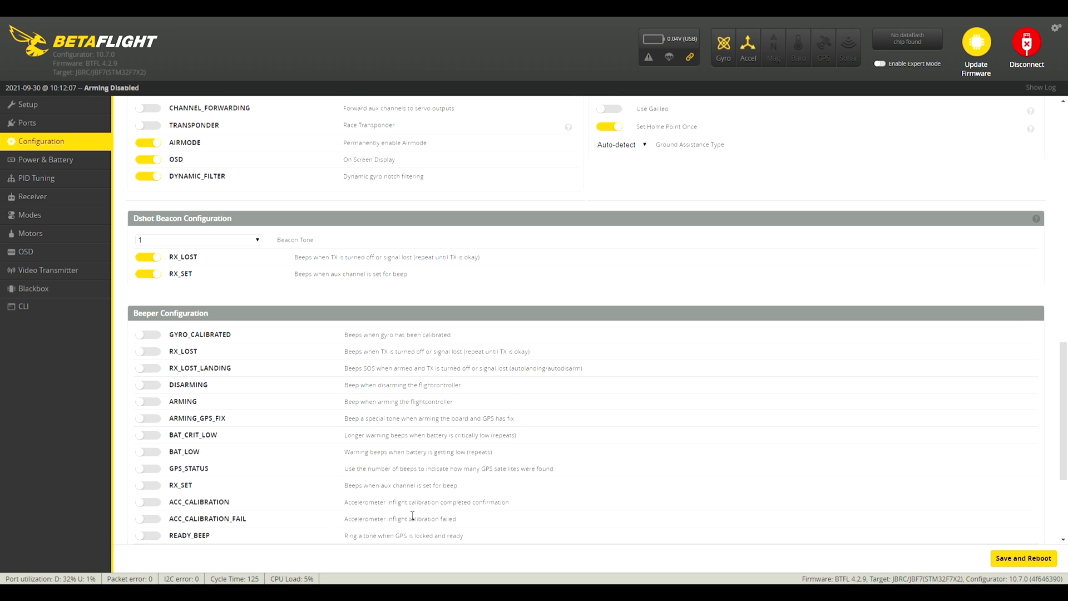
pyautogui.scroll(2, 429, 449)
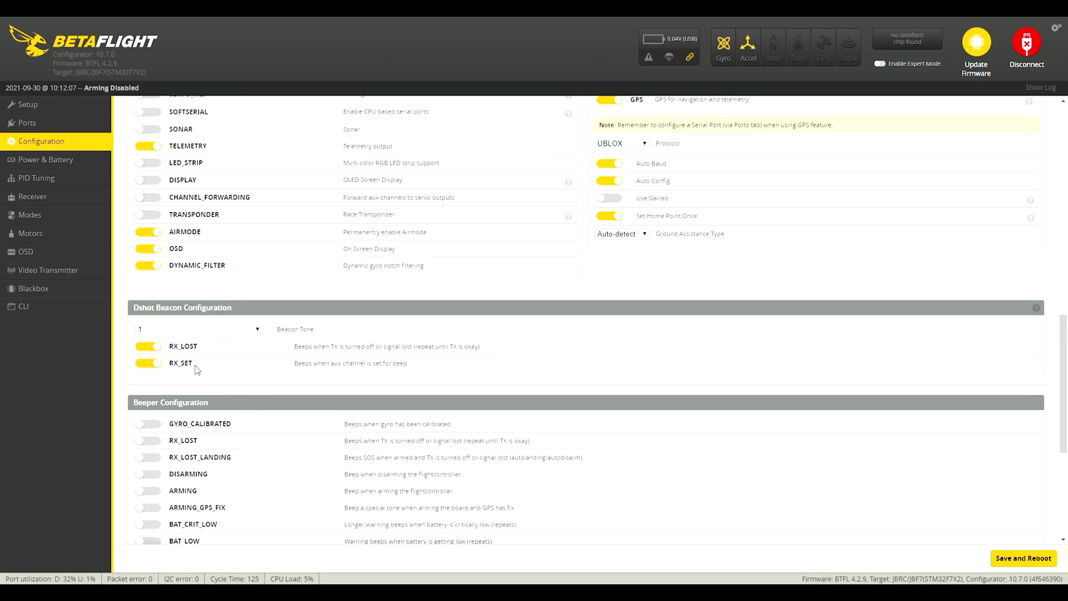
pyautogui.scroll(15, 316, 386)
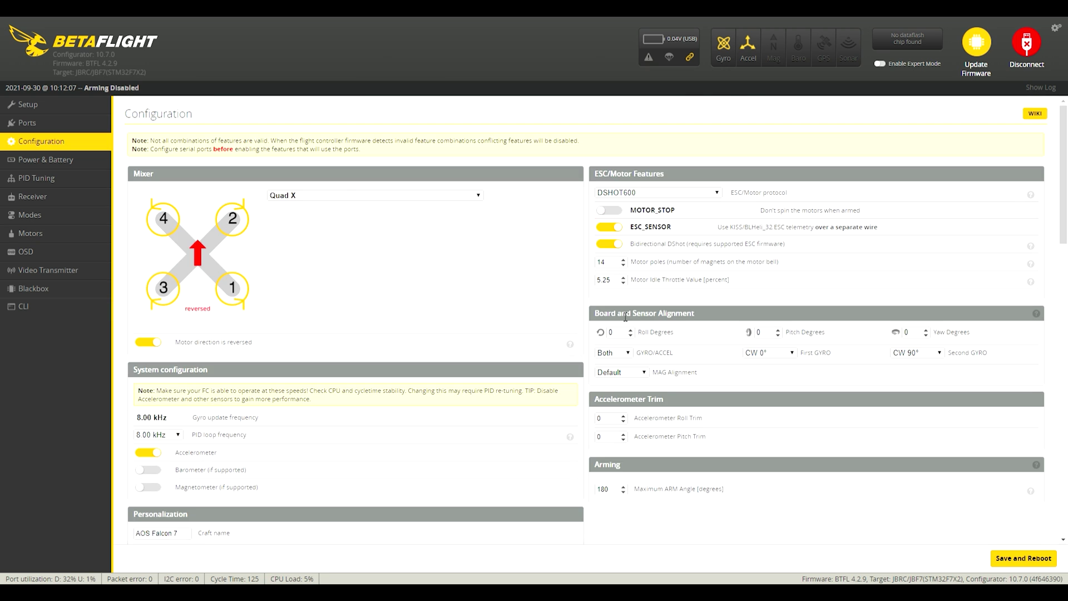
# Examine the battery and meter settings, and the PID profile values with their sliders and controller settings.
pyautogui.click(79, 159)
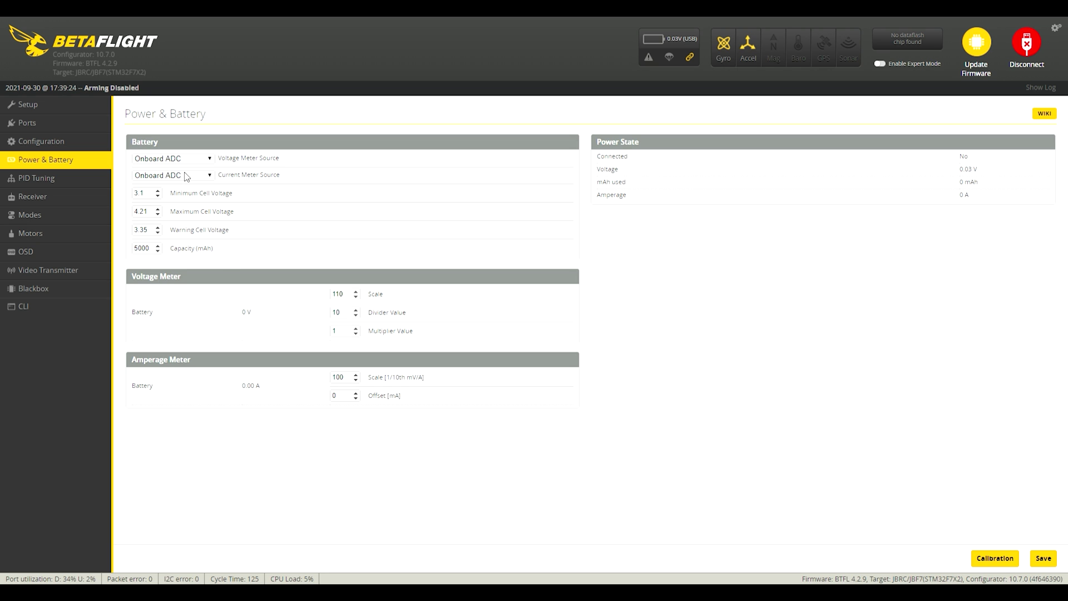
pyautogui.click(82, 182)
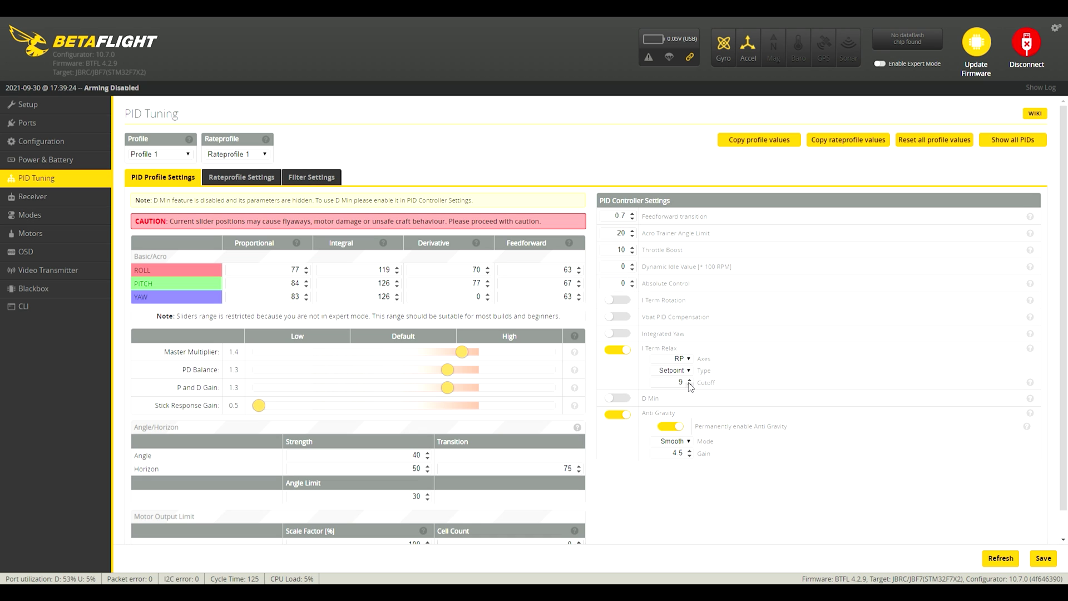
pyautogui.scroll(-1, 309, 346)
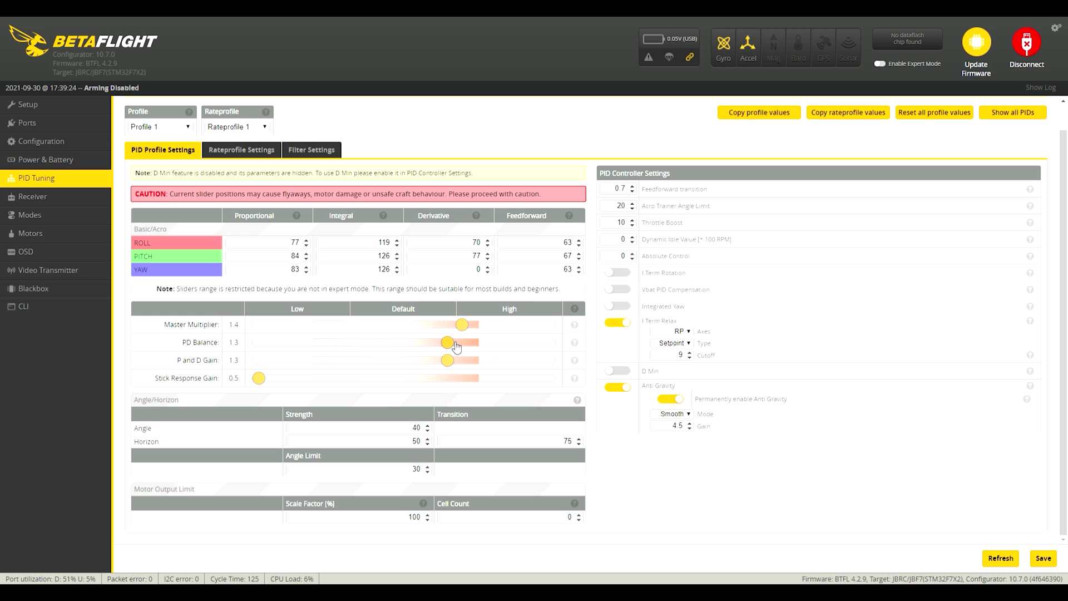
# Try PID master multiplier values of 1 and 1.2, and return the multiplier to 1.4.
pyautogui.moveTo(466, 329); pyautogui.dragTo(415, 330)
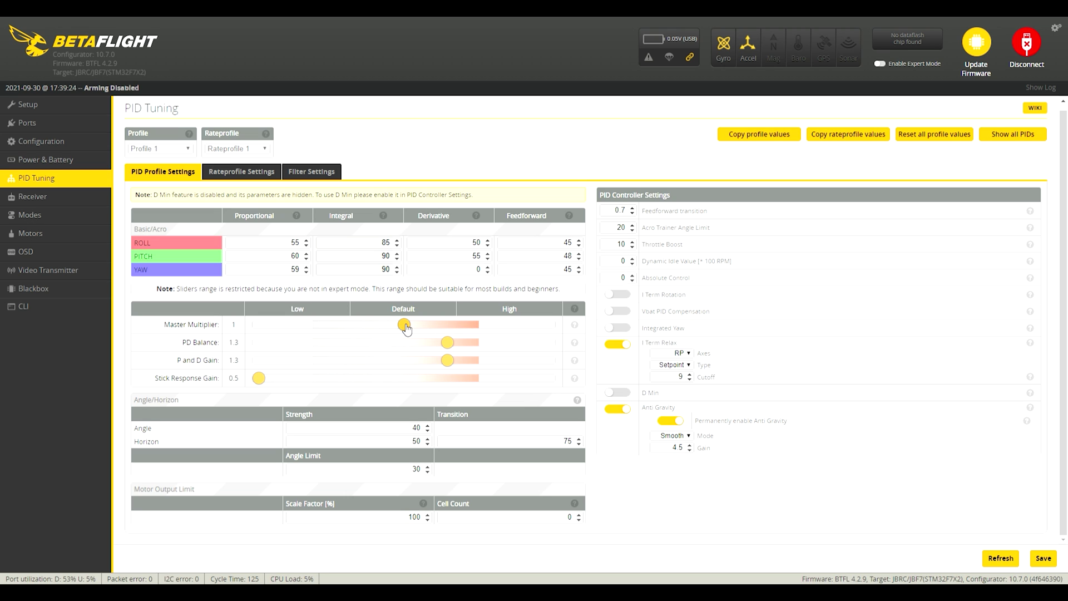
pyautogui.moveTo(407, 328); pyautogui.dragTo(436, 333)
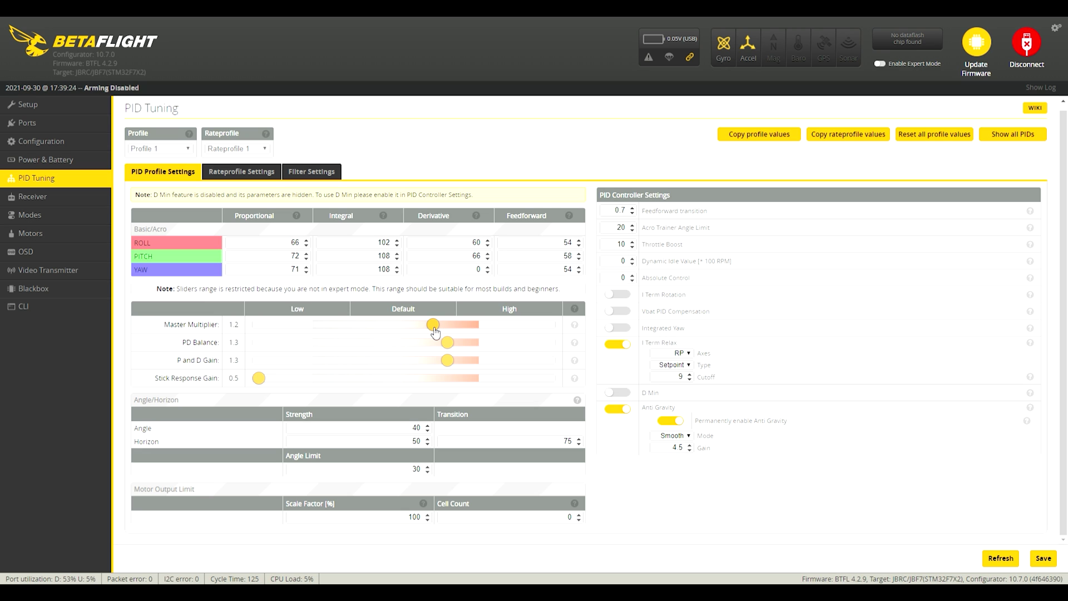
pyautogui.moveTo(435, 332); pyautogui.dragTo(466, 333)
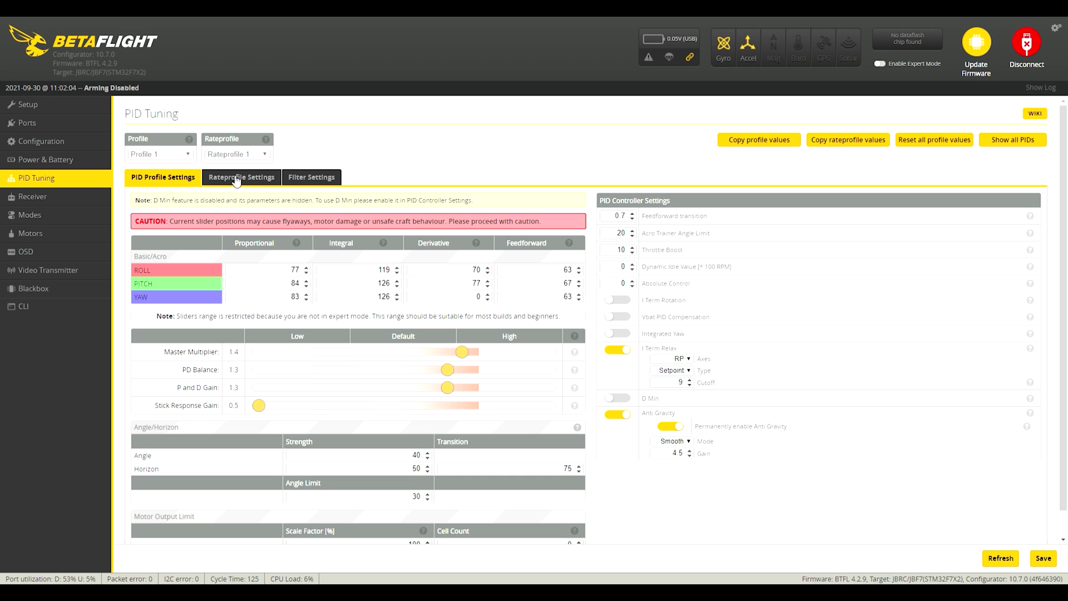
# Check the rate profile settings, and set the gyro and D term filter multipliers to 1.2 in the filter settings.
pyautogui.click(237, 181)
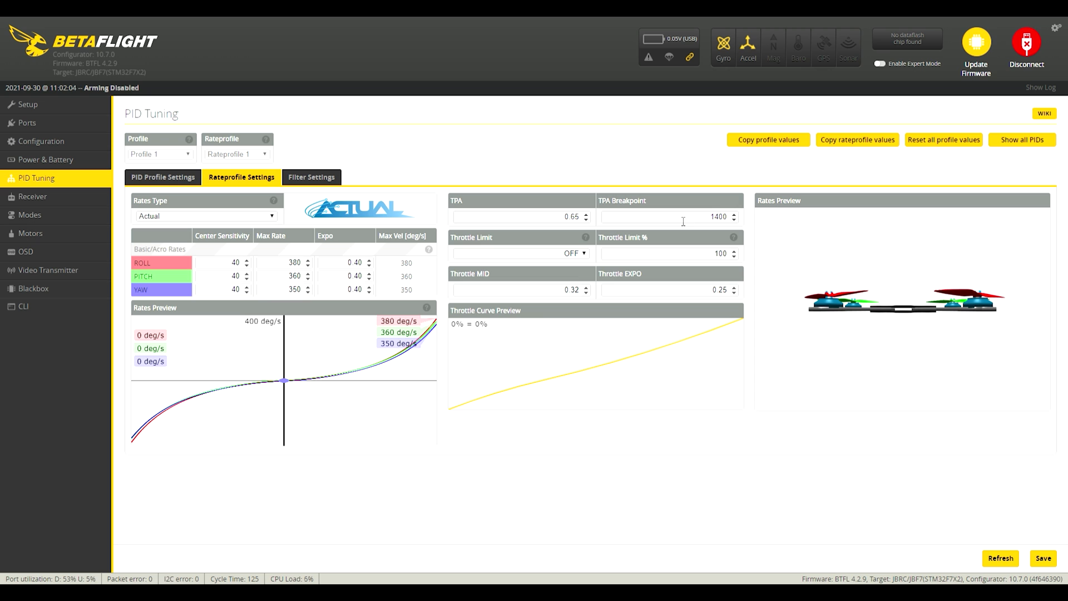
pyautogui.click(323, 178)
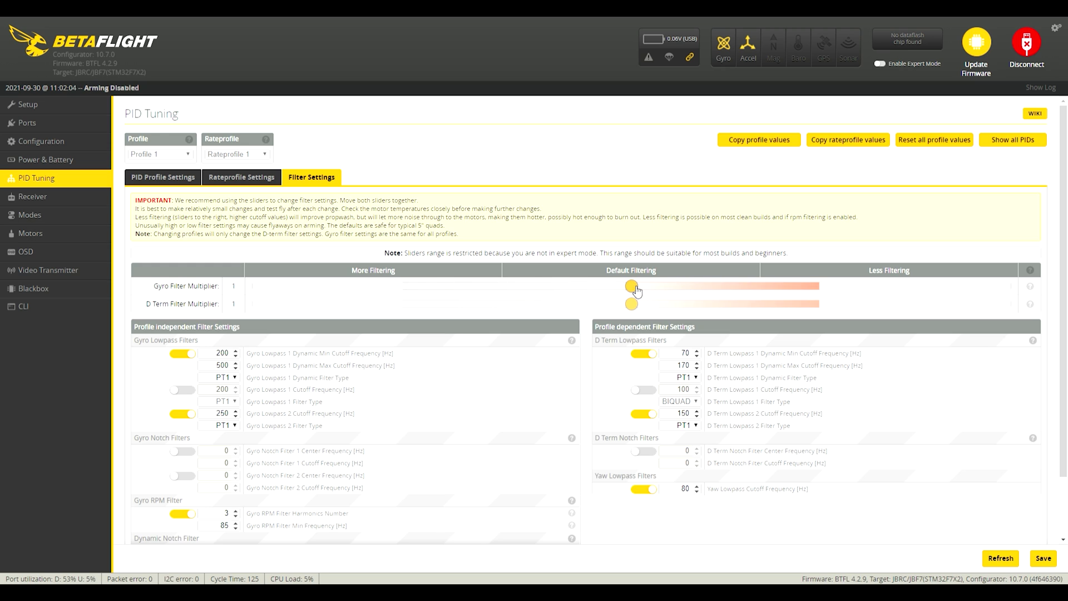
pyautogui.press('Right')
pyautogui.press('Right')
pyautogui.press('Right')
pyautogui.press('Right')
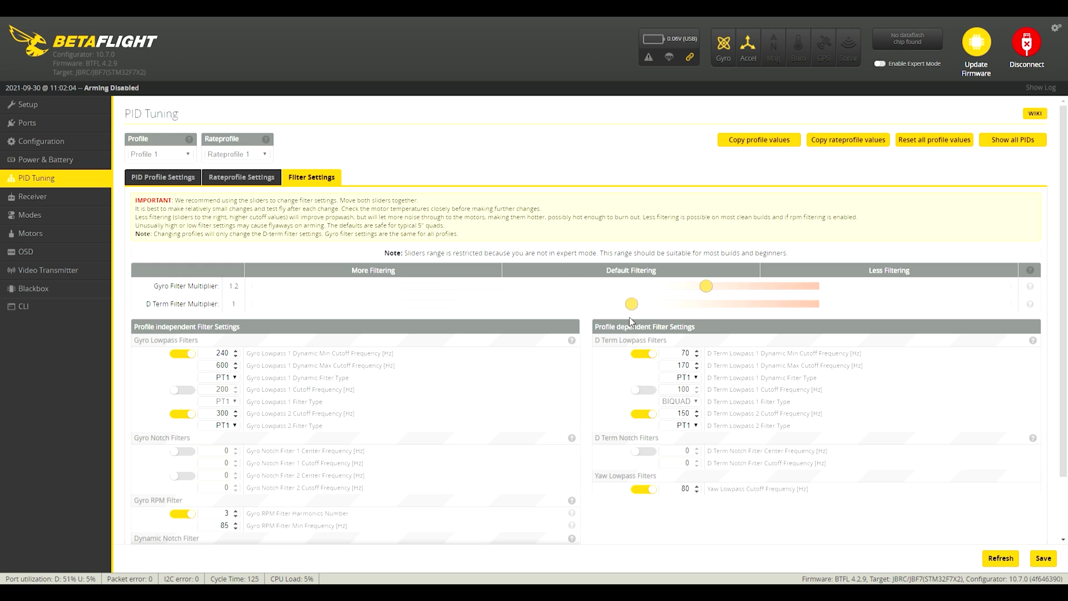
pyautogui.moveTo(634, 310); pyautogui.dragTo(715, 314)
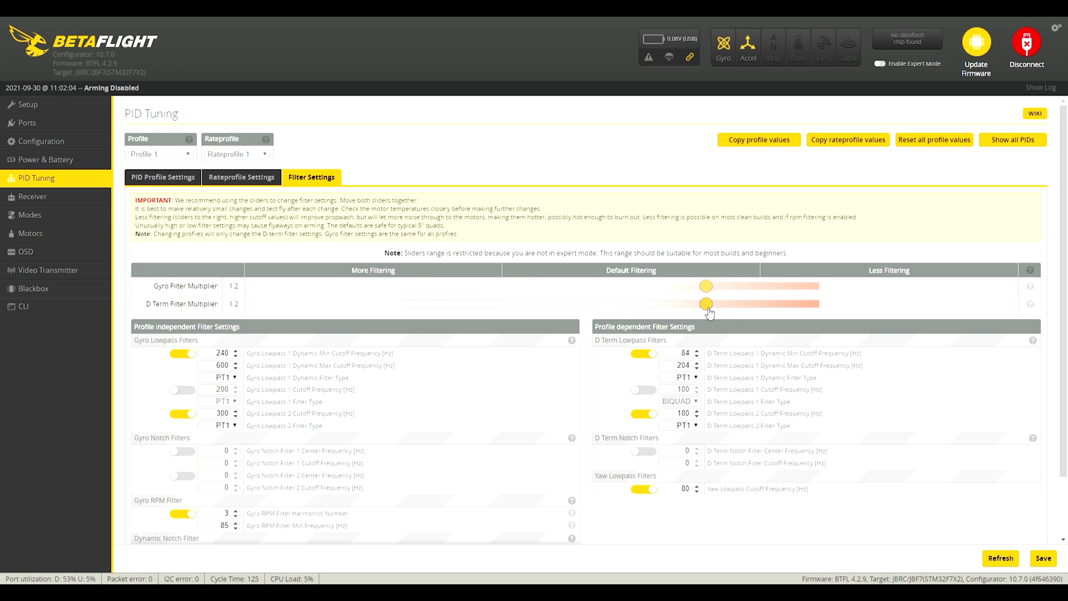
# Enable expert mode and raise both the gyro and D term filter multipliers to 1.6.
pyautogui.moveTo(706, 286); pyautogui.dragTo(783, 290)
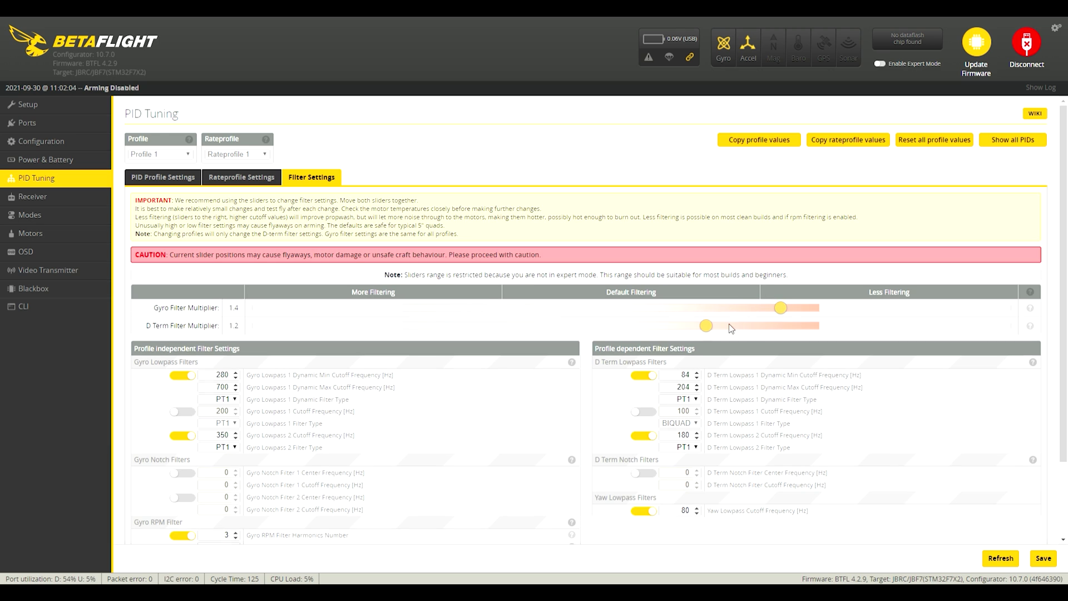
pyautogui.moveTo(704, 327); pyautogui.dragTo(817, 327)
pyautogui.click(881, 64)
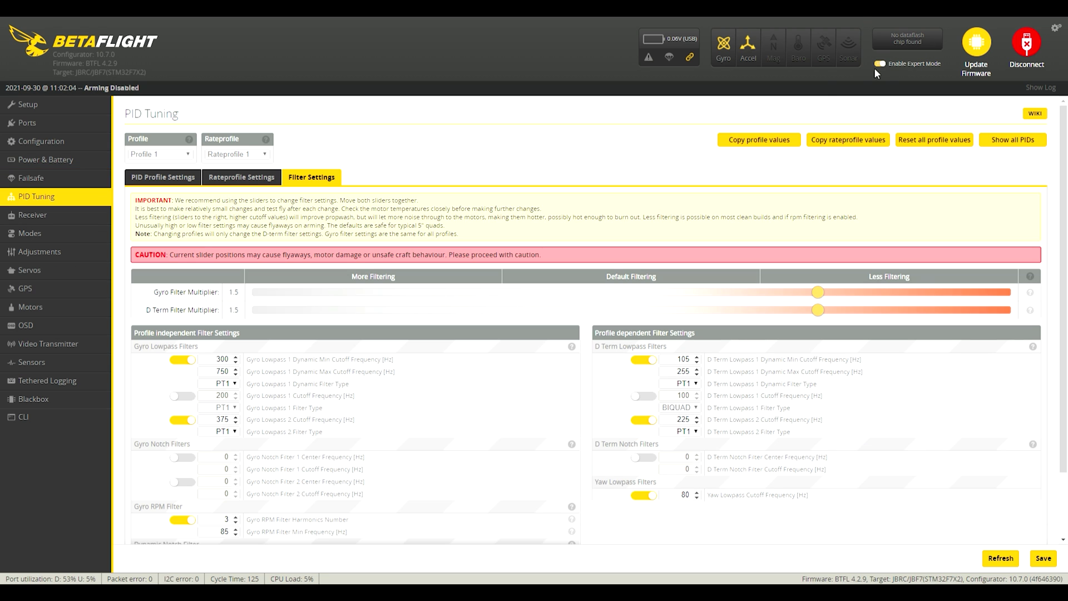
pyautogui.moveTo(823, 293); pyautogui.dragTo(855, 316)
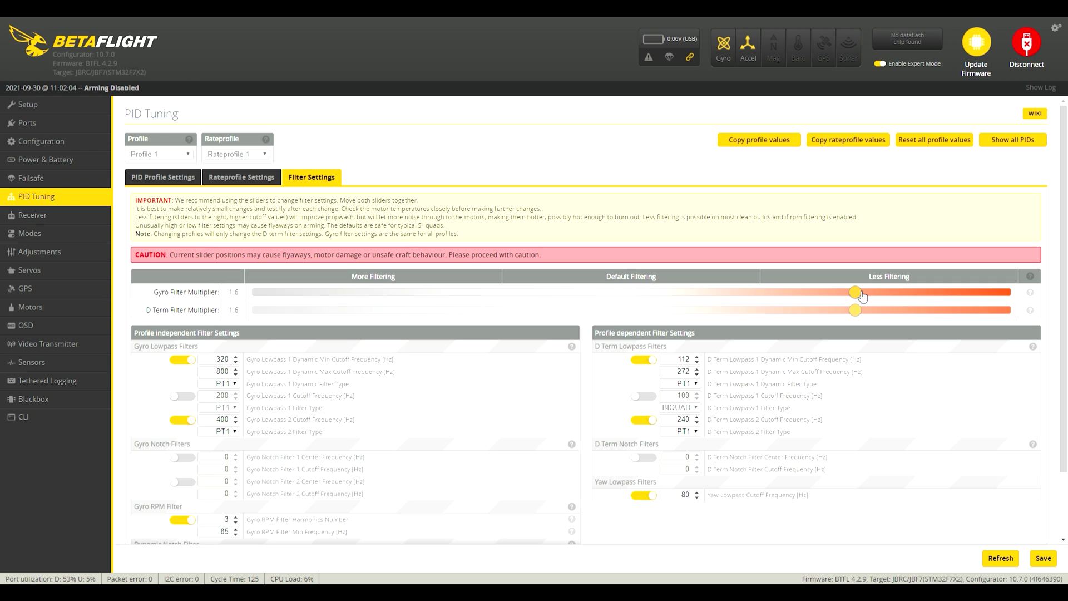
# Try the gyro filter multiplier at 1.8 and 1.6, and set it to 2.
pyautogui.moveTo(862, 297); pyautogui.dragTo(928, 293)
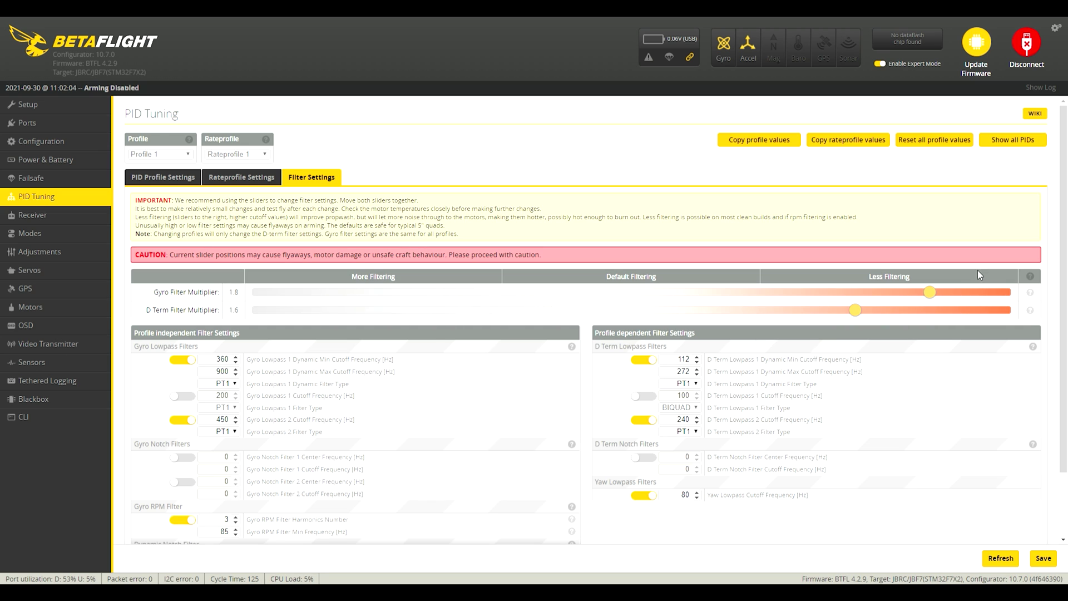
pyautogui.moveTo(918, 294); pyautogui.dragTo(859, 299)
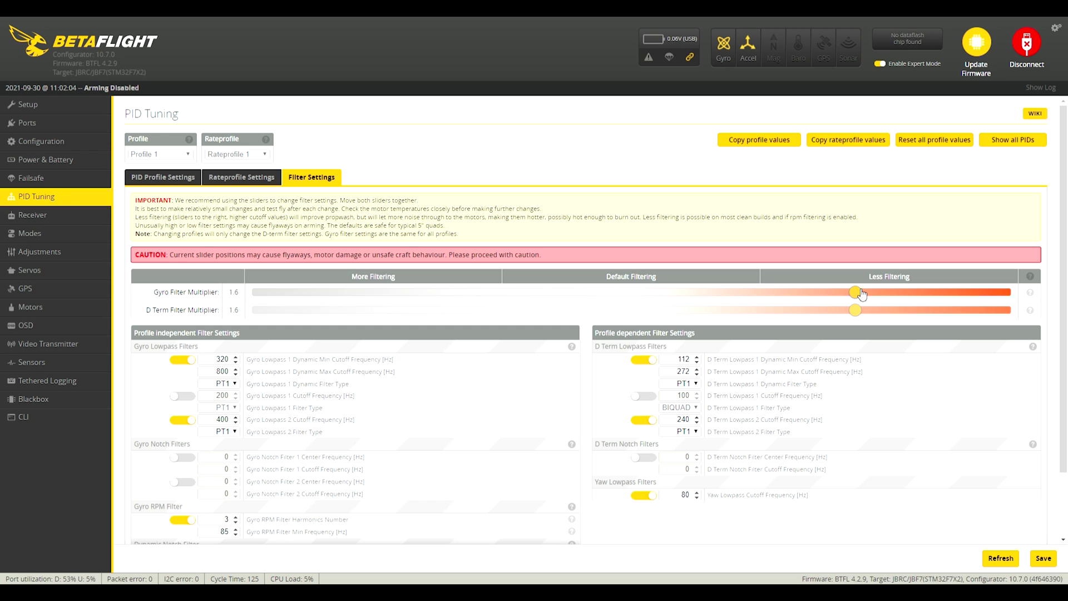
pyautogui.moveTo(862, 294); pyautogui.dragTo(1008, 302)
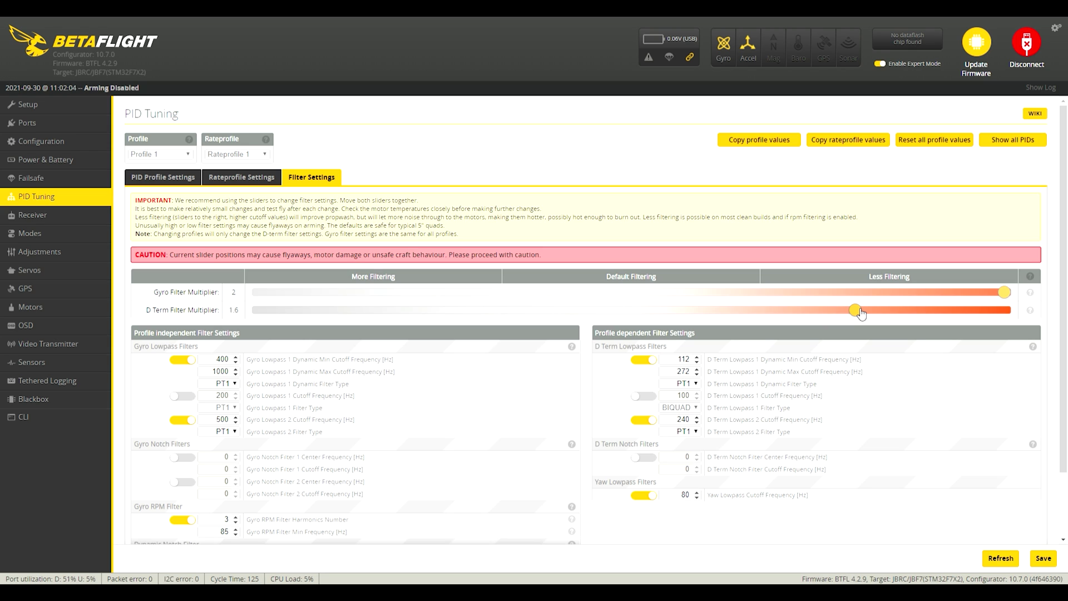
# Disable the dynamic gyro and D term lowpass 1 filters, and enable the static D term lowpass 1 filter.
pyautogui.click(189, 361)
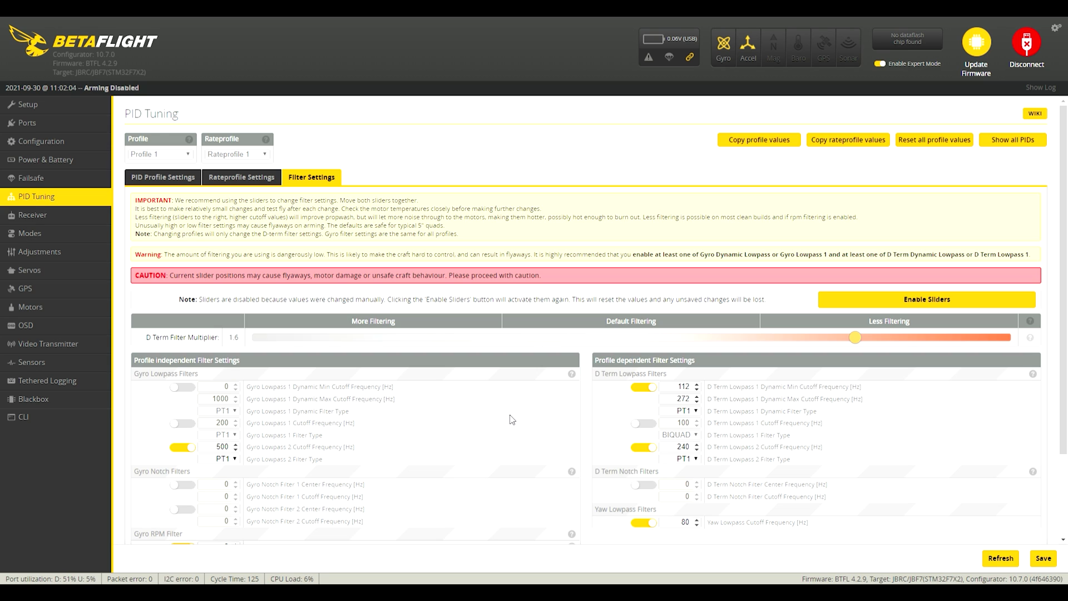
pyautogui.click(643, 389)
pyautogui.click(643, 366)
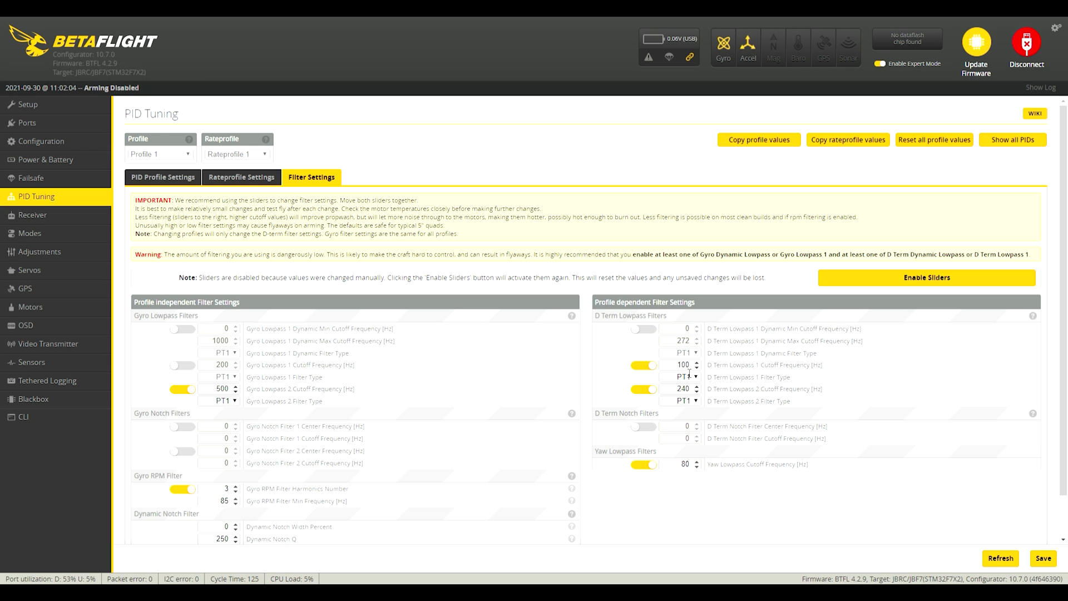
# Set the static D term lowpass 1 to BIQUAD with a 100 Hz cutoff, and disable D term lowpass 2.
pyautogui.click(697, 368)
pyautogui.click(697, 368)
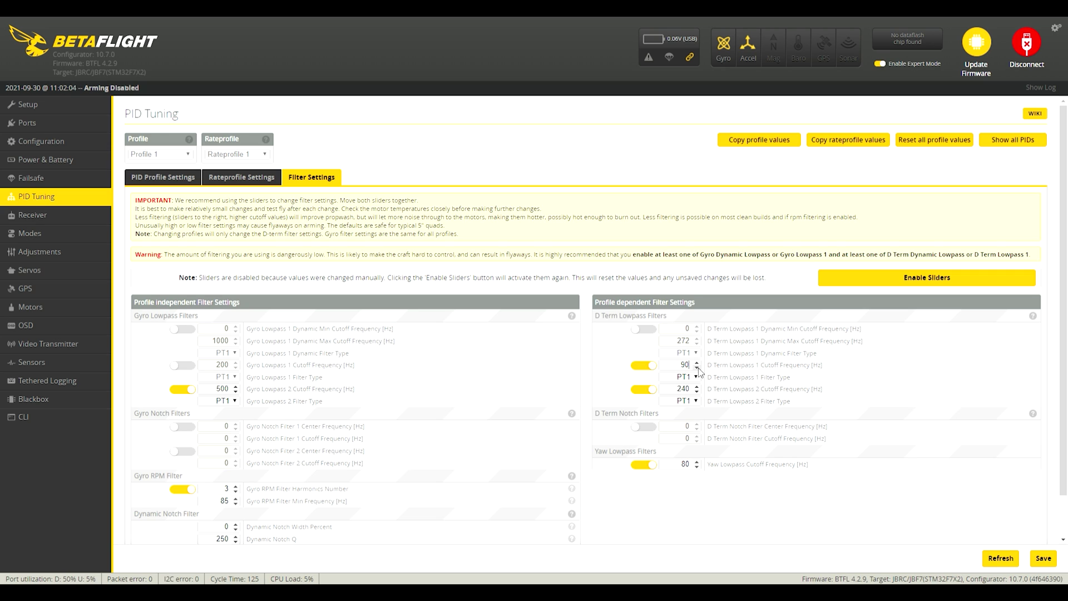
pyautogui.click(673, 399)
pyautogui.click(650, 390)
pyautogui.click(704, 365)
pyautogui.click(698, 362)
pyautogui.click(644, 389)
pyautogui.click(644, 389)
pyautogui.scroll(-1, 644, 389)
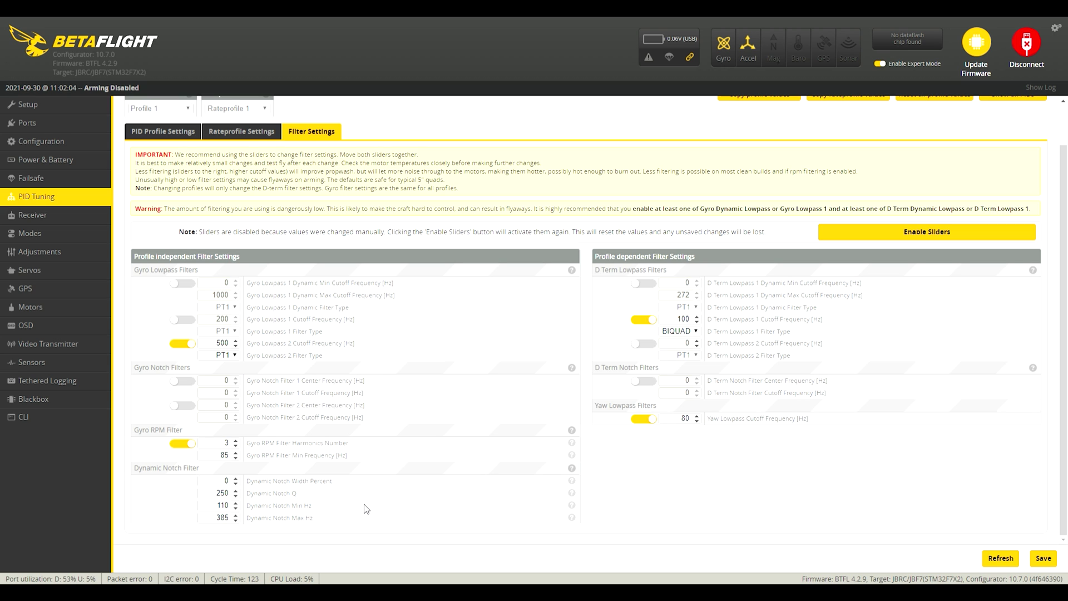
# Review the receiver settings and the AUX ranges assigned to arm, angle, GPS rescue, beeper and flip over after crash.
pyautogui.click(87, 194)
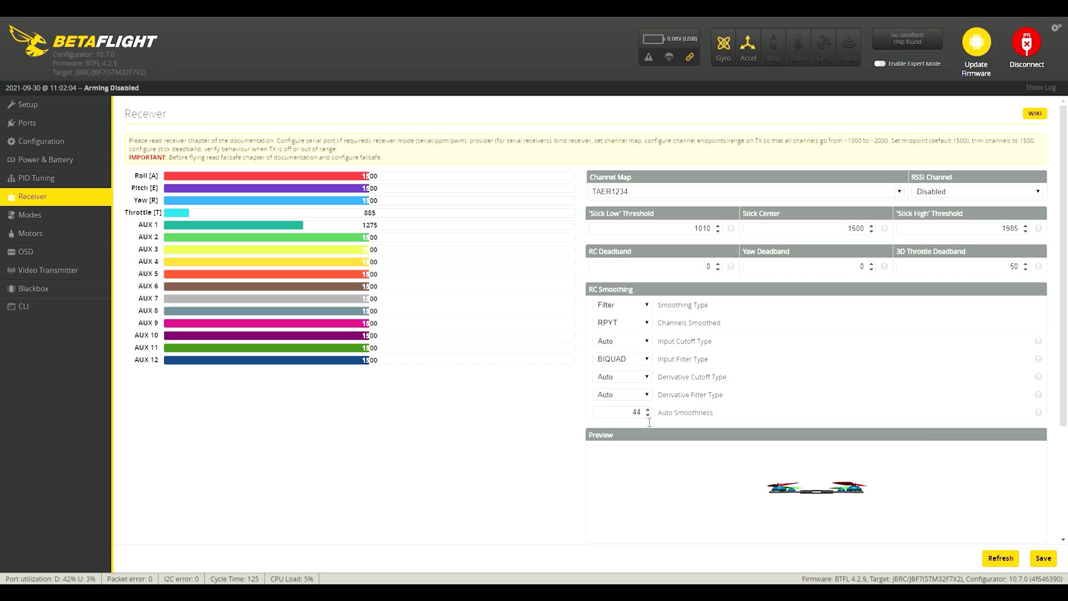
pyautogui.click(89, 215)
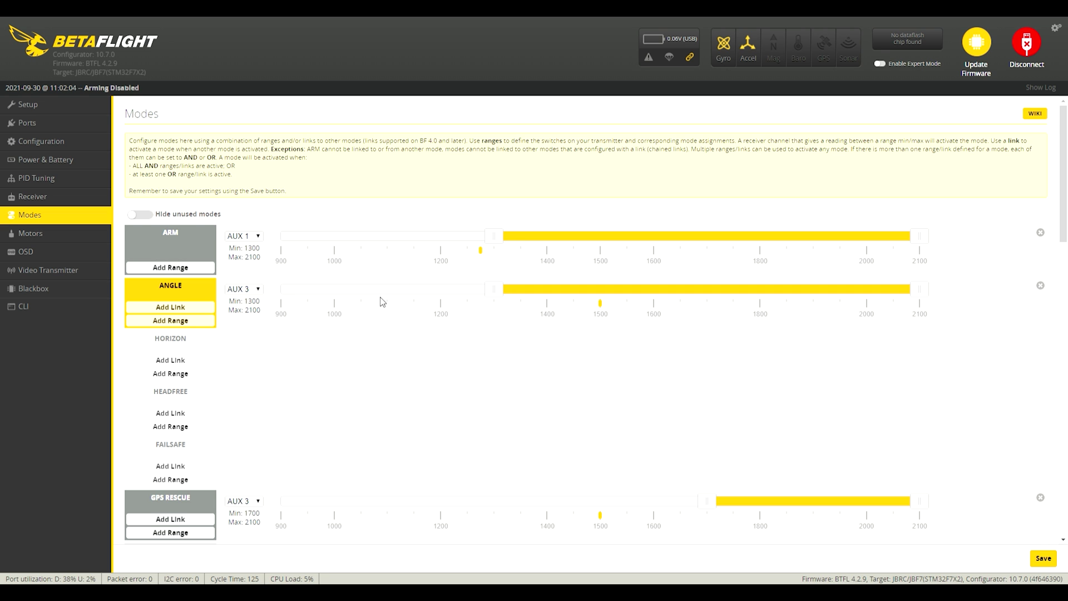
pyautogui.scroll(-2, 378, 303)
pyautogui.scroll(-3, 322, 283)
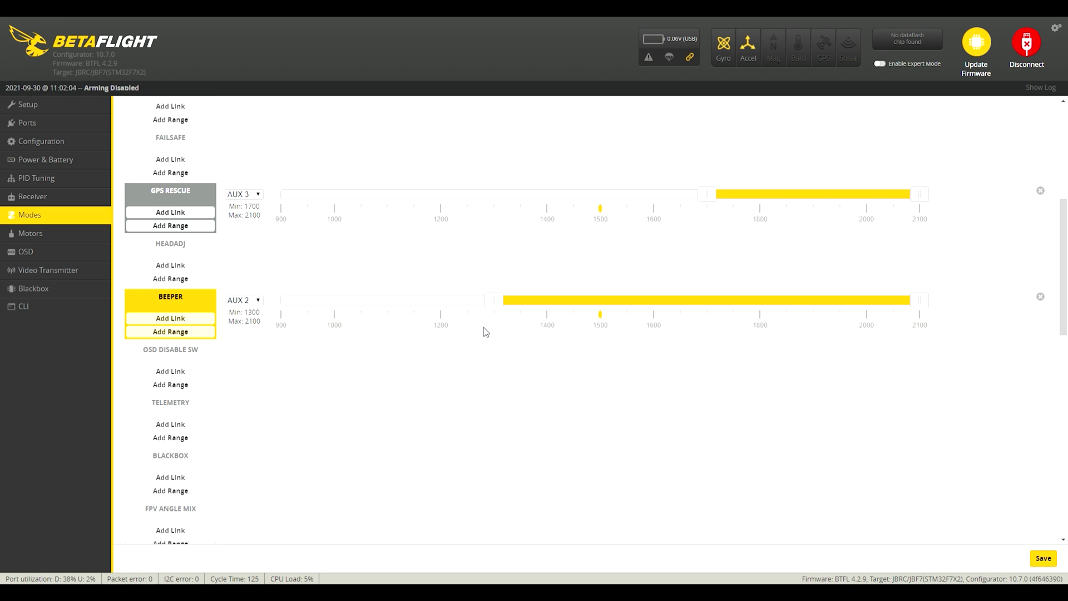
pyautogui.scroll(-8, 530, 332)
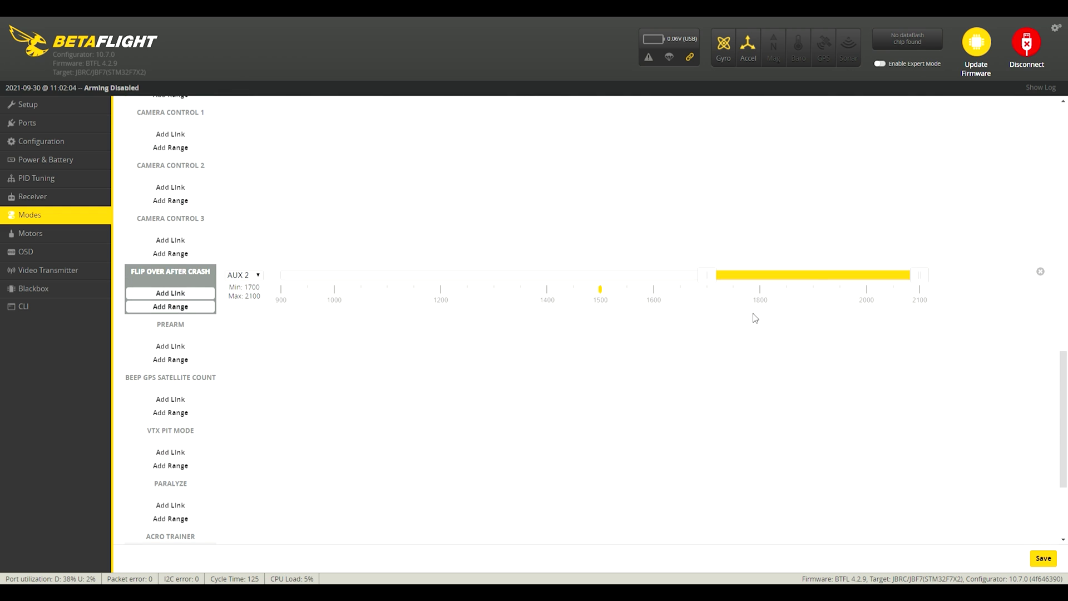
# Recheck the AUX 2 ranges for flip over after crash and beeper against the AUX 3 ranges for GPS rescue and angle, and the arm range.
pyautogui.scroll(5, 781, 323)
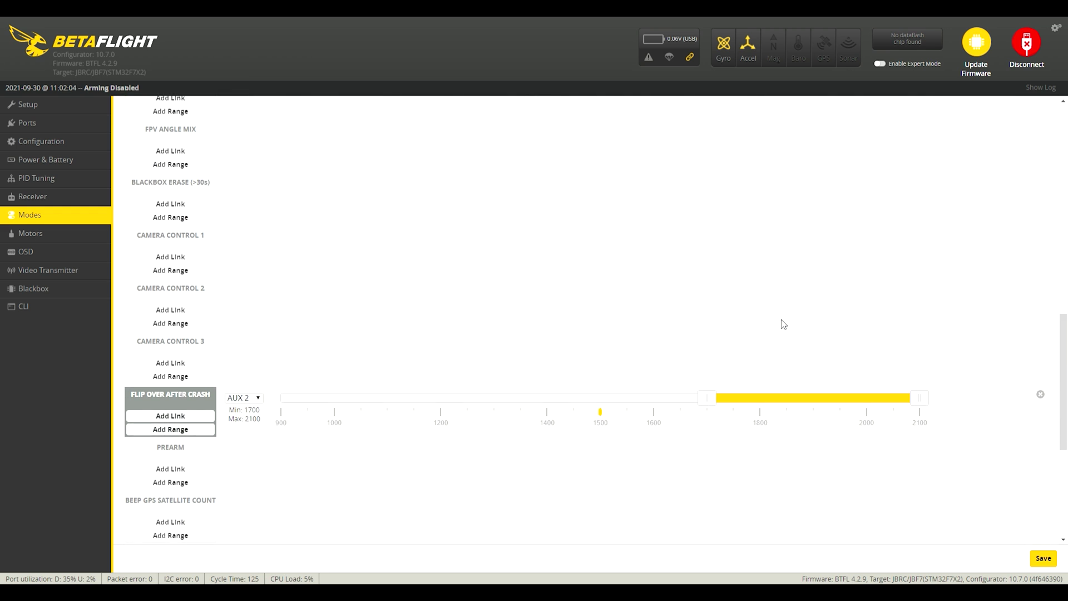
pyautogui.scroll(1, 783, 324)
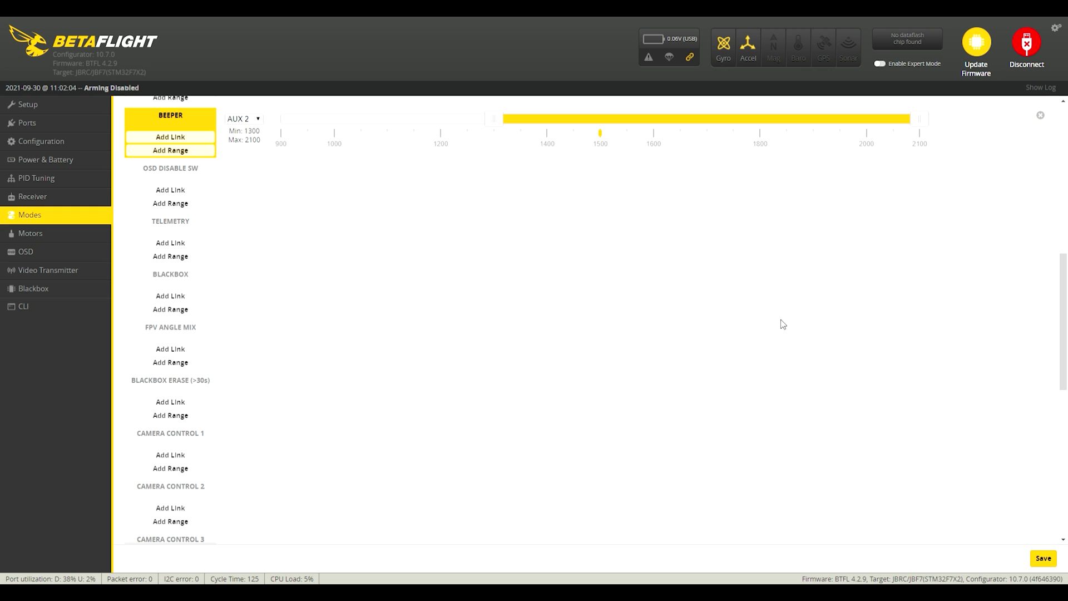
pyautogui.scroll(1, 783, 323)
pyautogui.scroll(1, 782, 323)
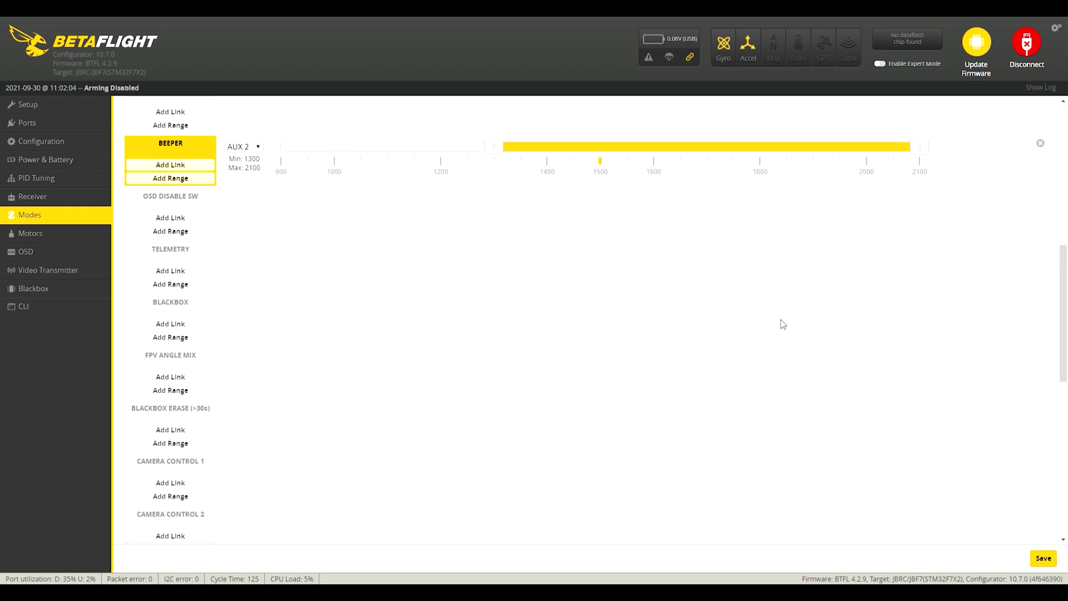
pyautogui.scroll(4, 782, 324)
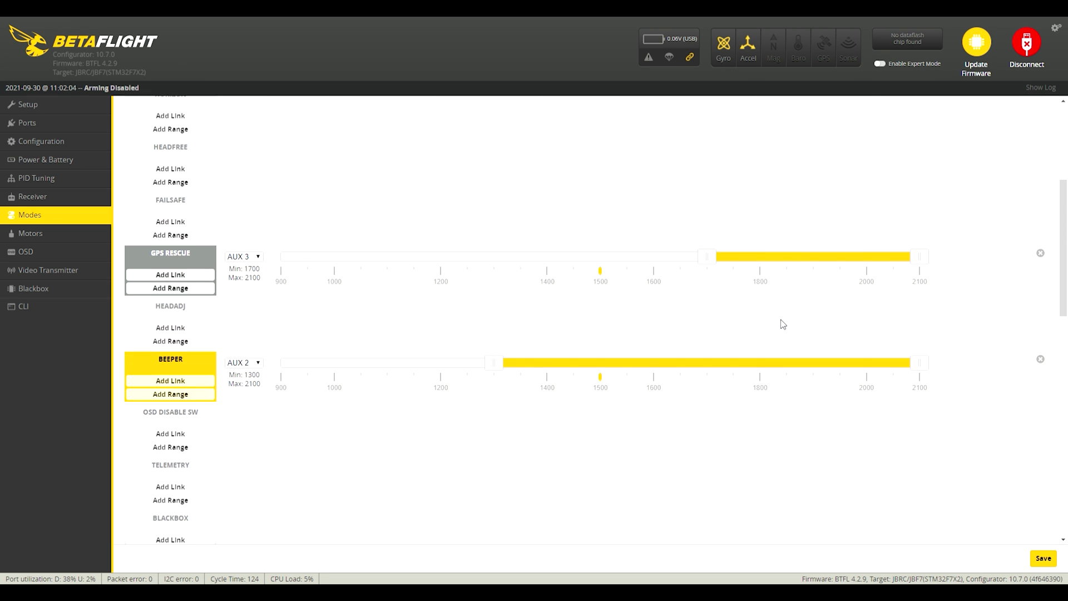
pyautogui.scroll(4, 783, 324)
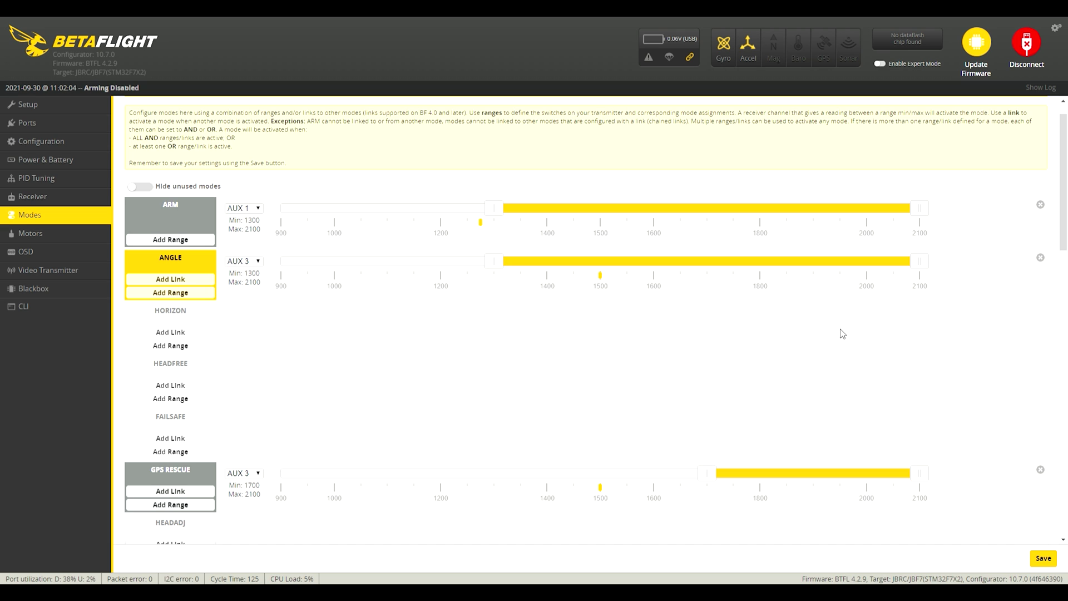
pyautogui.scroll(-2, 827, 351)
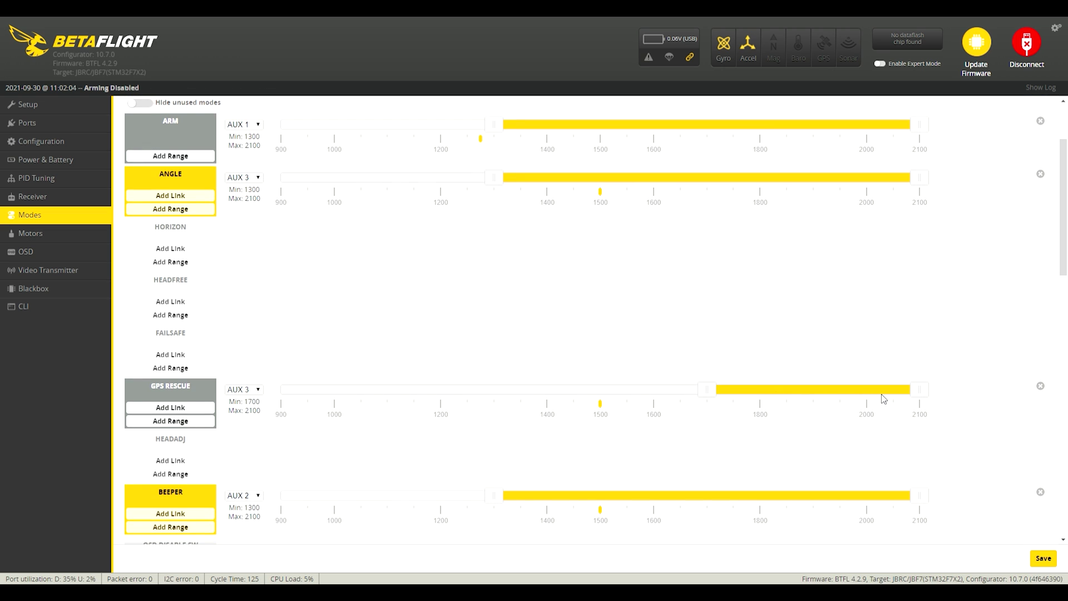
pyautogui.scroll(2, 883, 338)
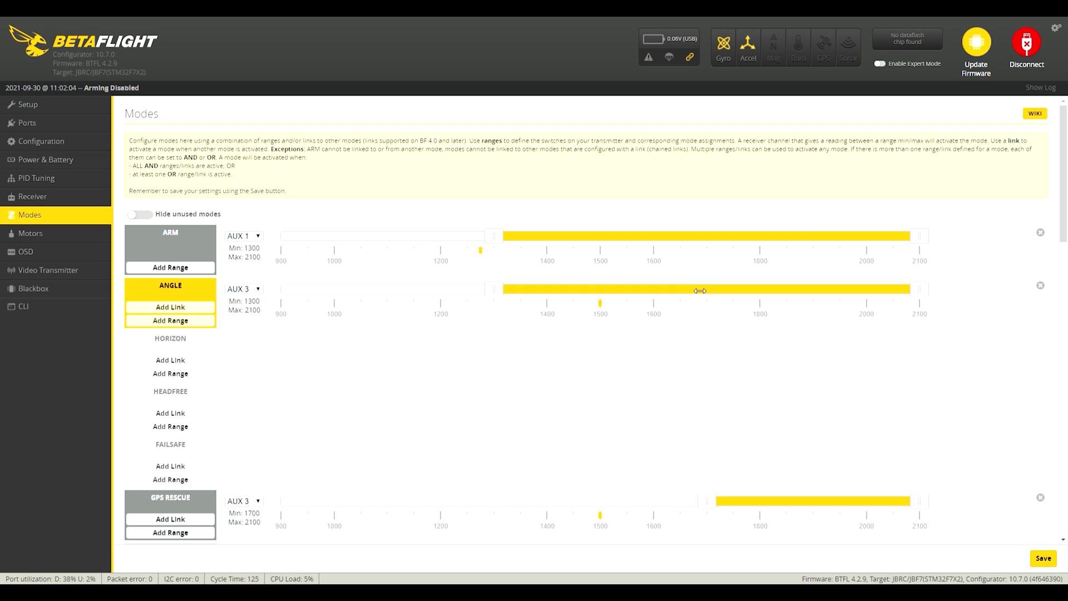
pyautogui.scroll(-2, 672, 386)
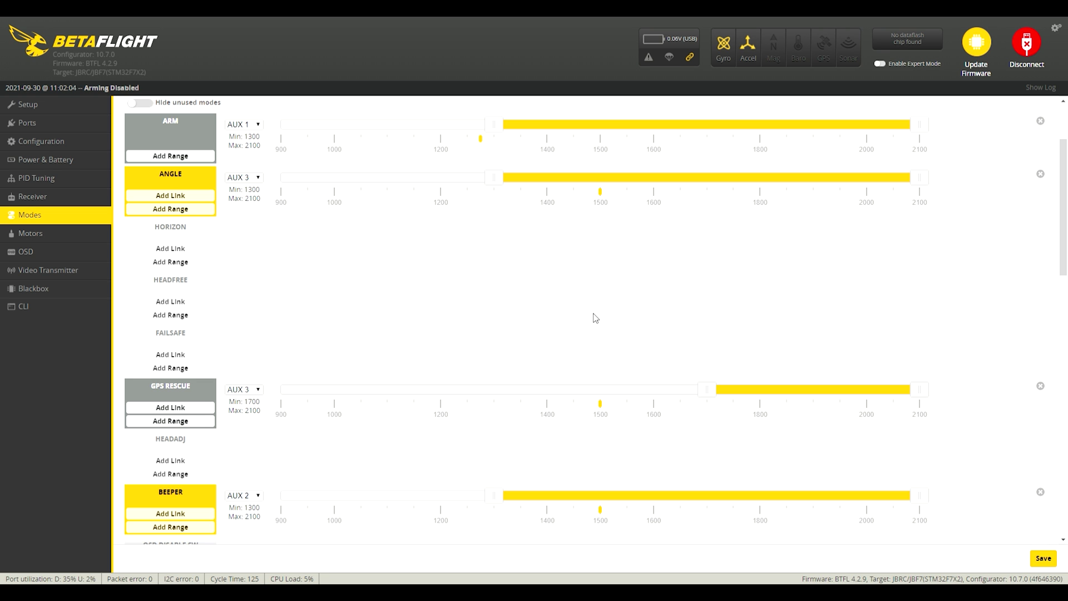
pyautogui.scroll(2, 593, 315)
# Check the motor overview, and review the enabled OSD elements, preview layout, units, timers, alarms, warnings and post-flight statistics.
pyautogui.click(72, 232)
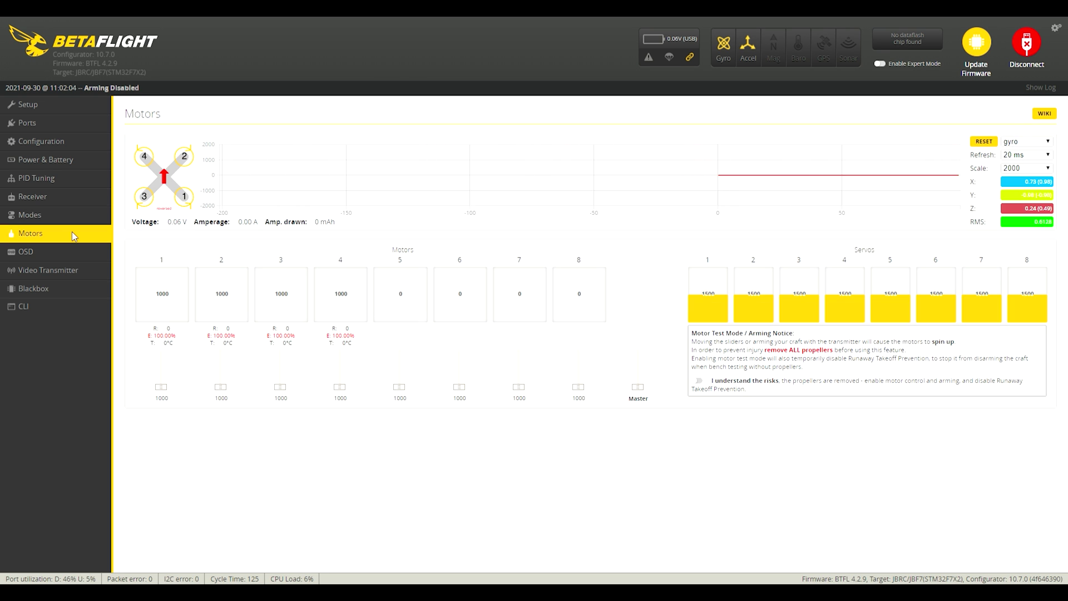
pyautogui.click(78, 257)
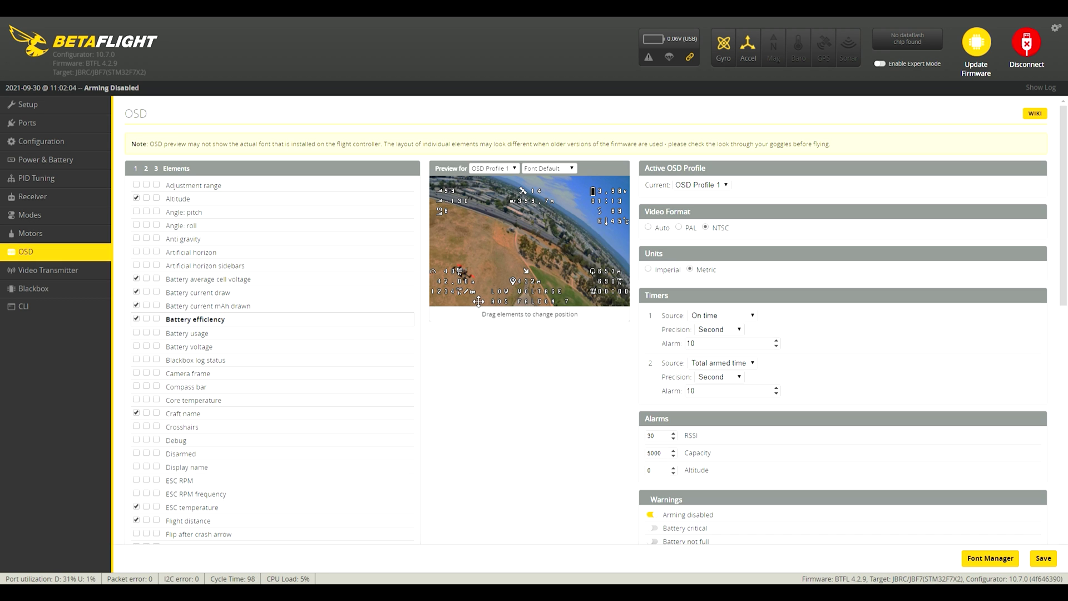
pyautogui.scroll(-9, 589, 433)
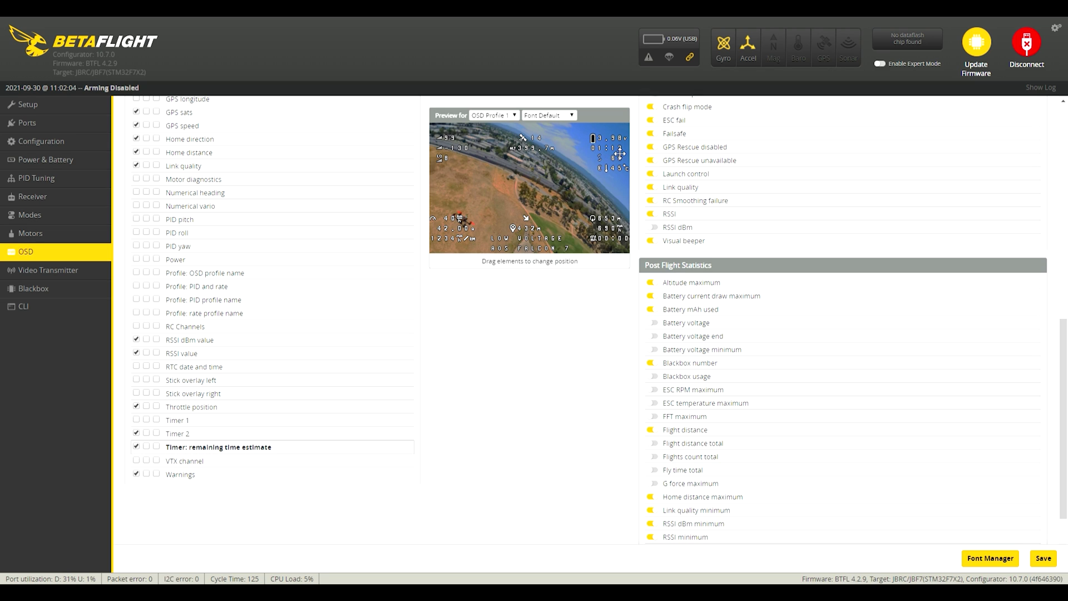
pyautogui.scroll(10, 563, 161)
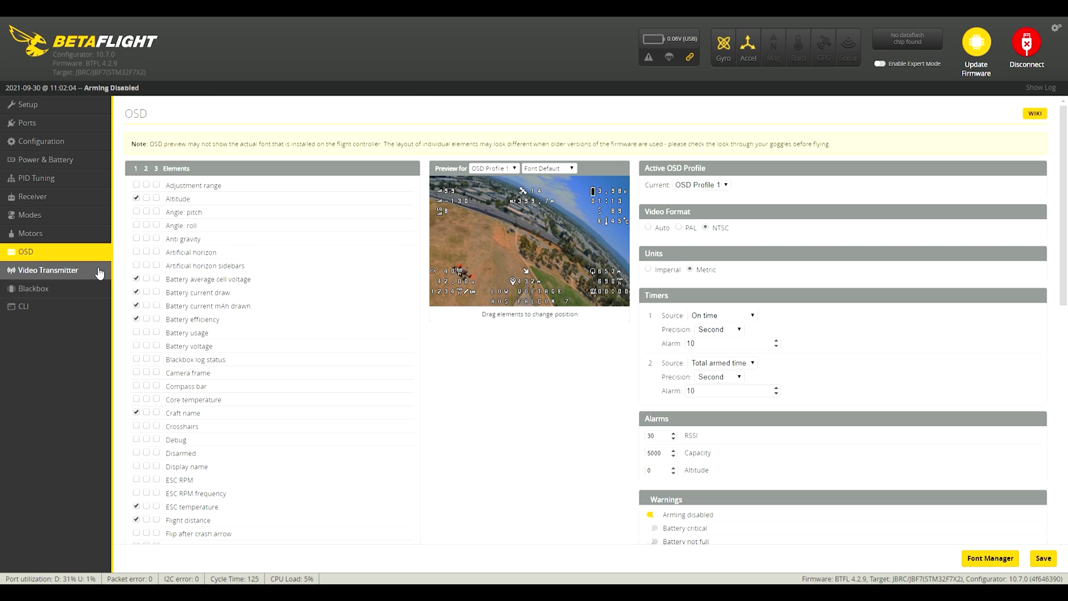
# Review the video transmitter's band, channel, power and VTX table settings, and enable expert mode.
pyautogui.click(99, 273)
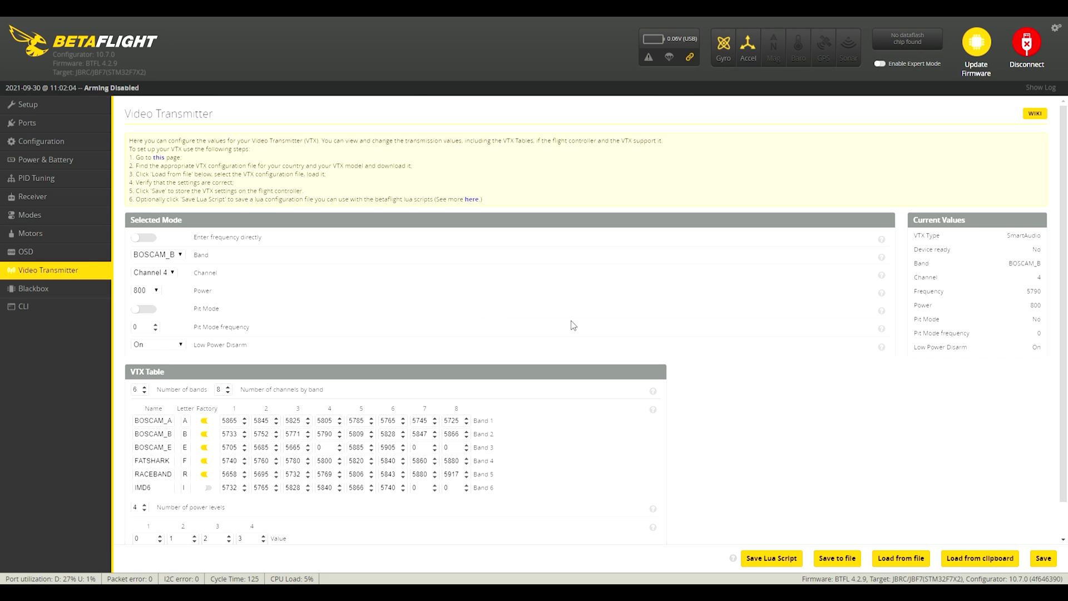
pyautogui.scroll(-1, 615, 310)
pyautogui.click(881, 65)
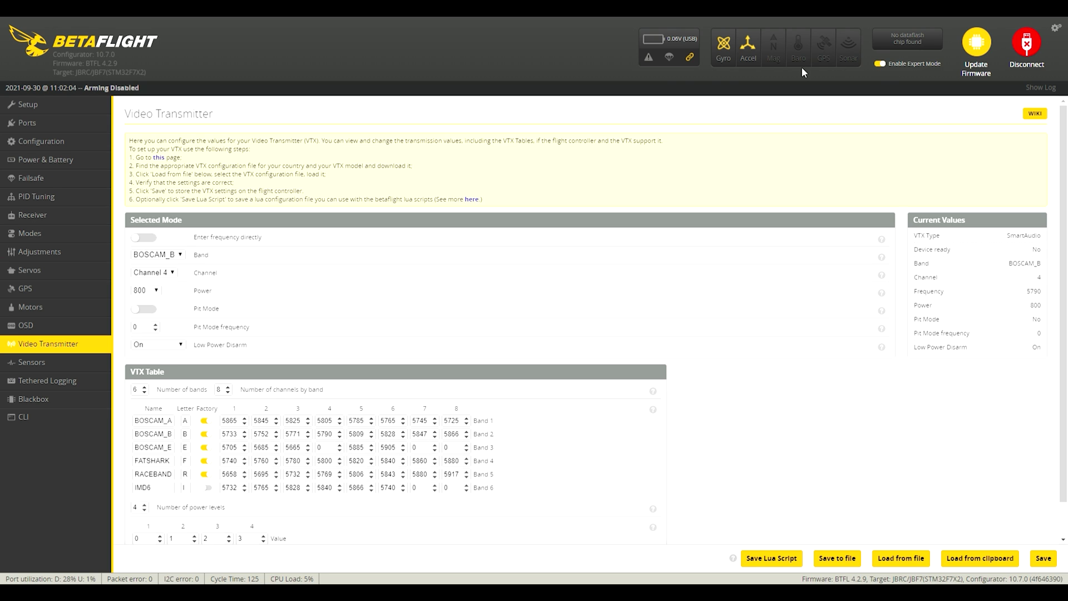